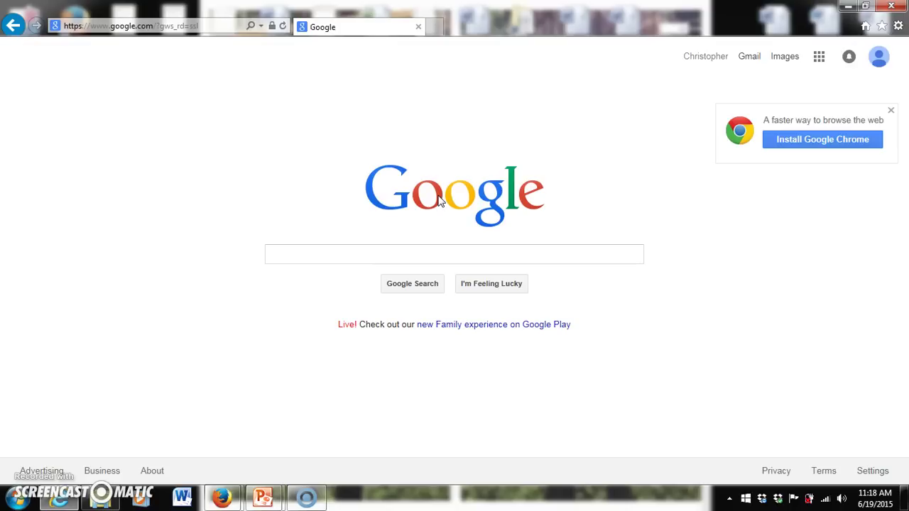
left_click(158, 28)
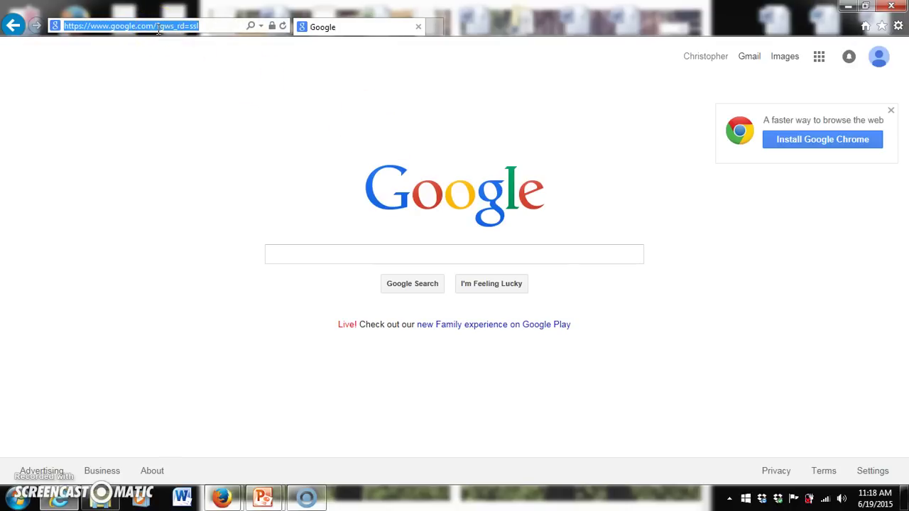
type("ww")
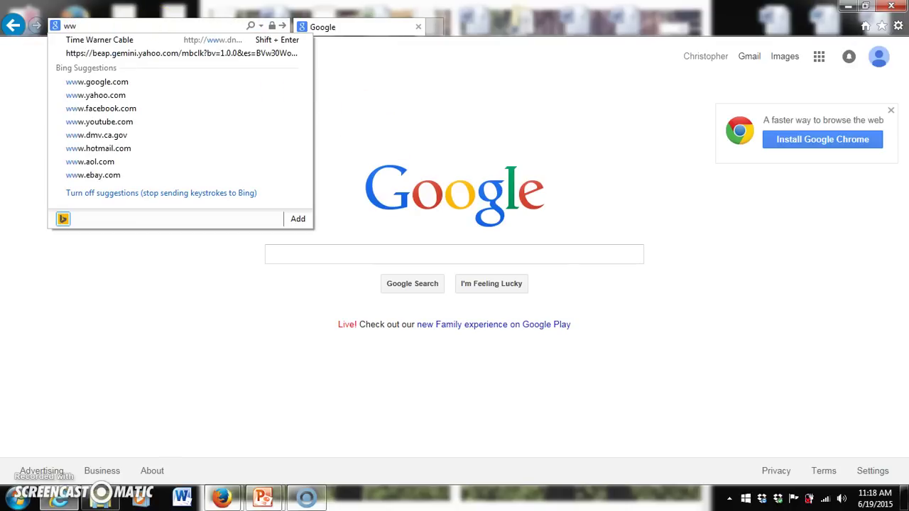
type("w.")
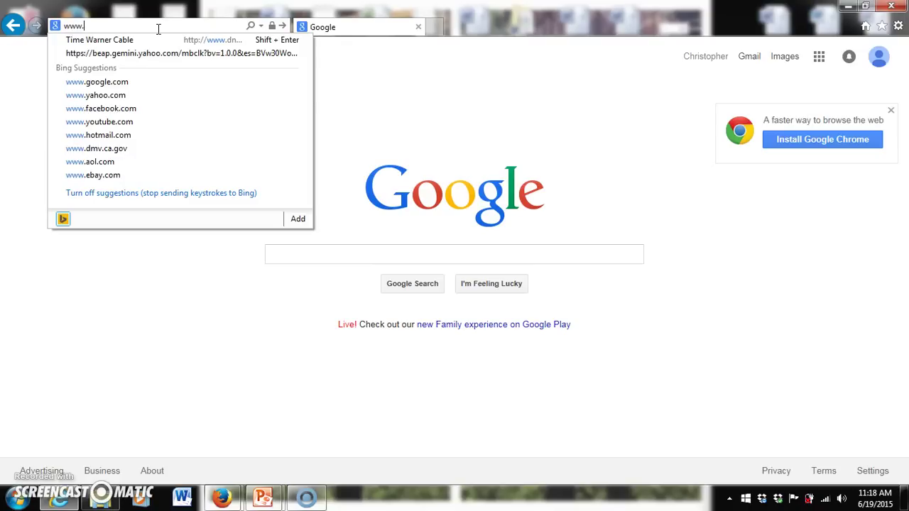
type("io")
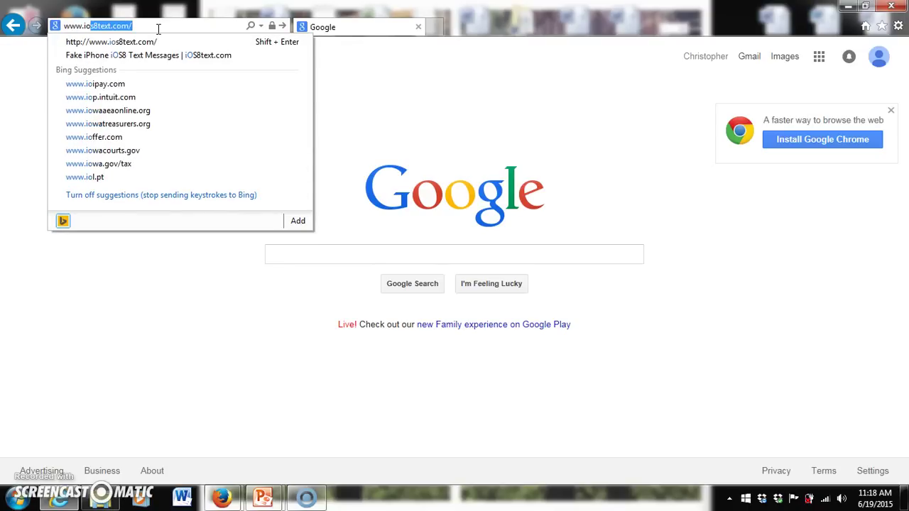
type("s8")
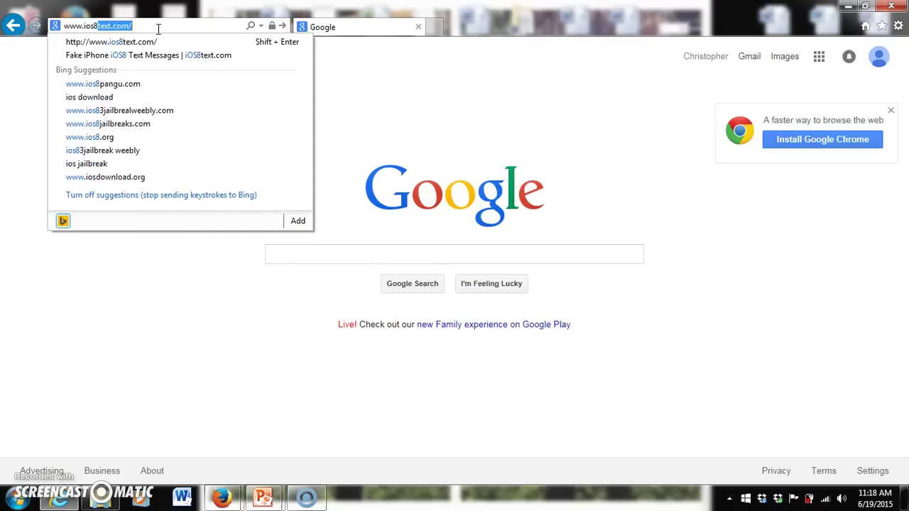
type("text")
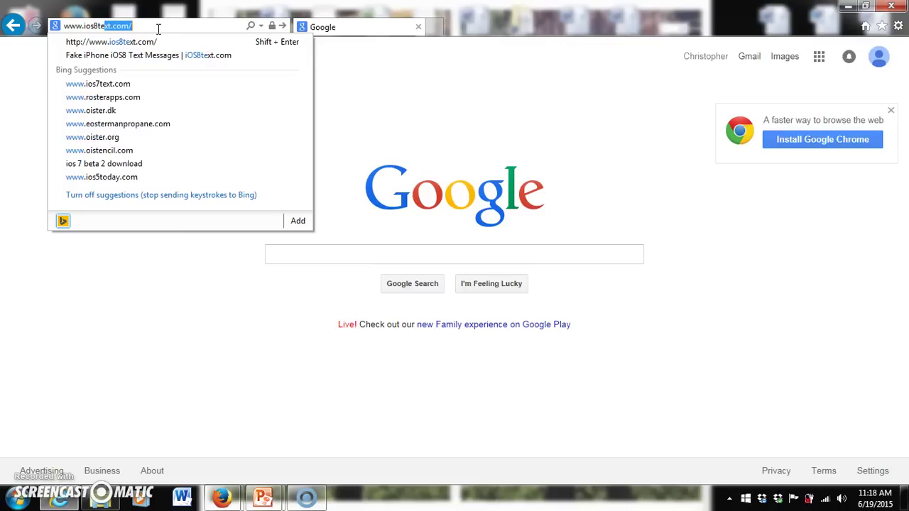
type(".com")
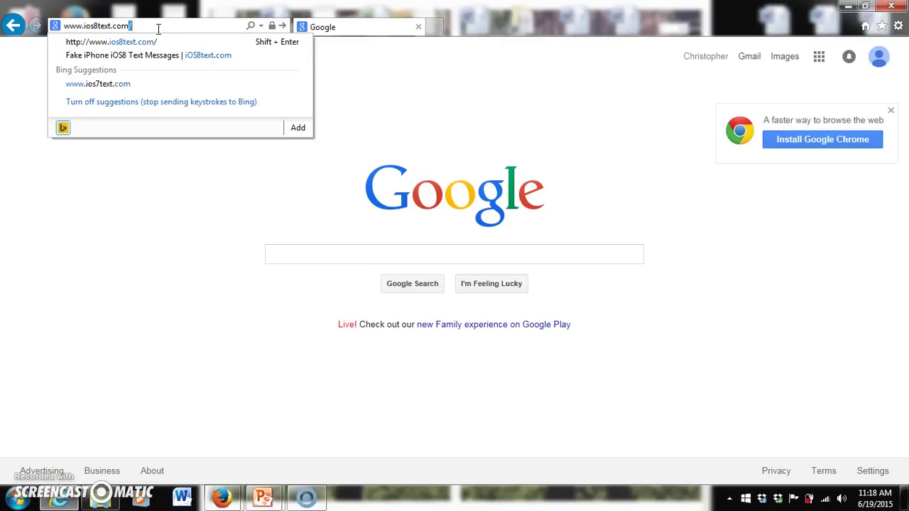
key("Delete")
key("Return")
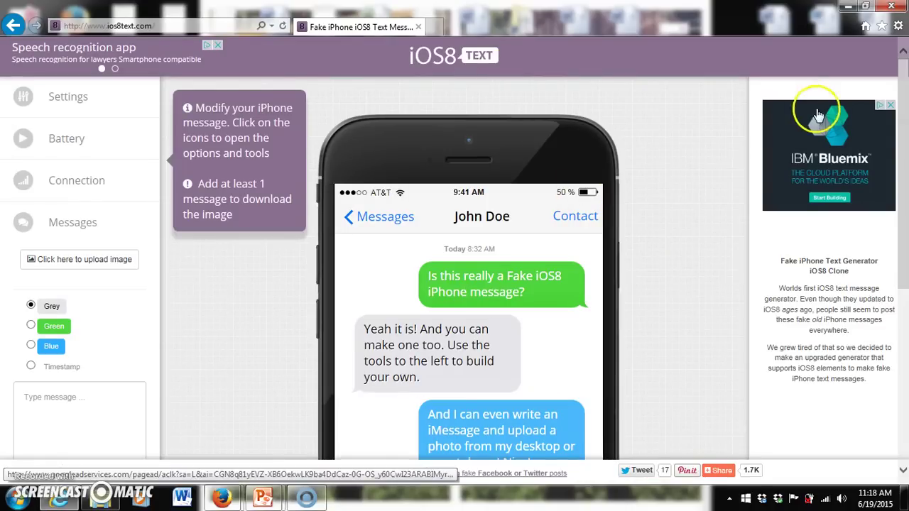
- Zoom the page out three levels so the complete message form fits on screen
scroll(905, 283, "down", 5)
left_click_drag(905, 284, 905, 162)
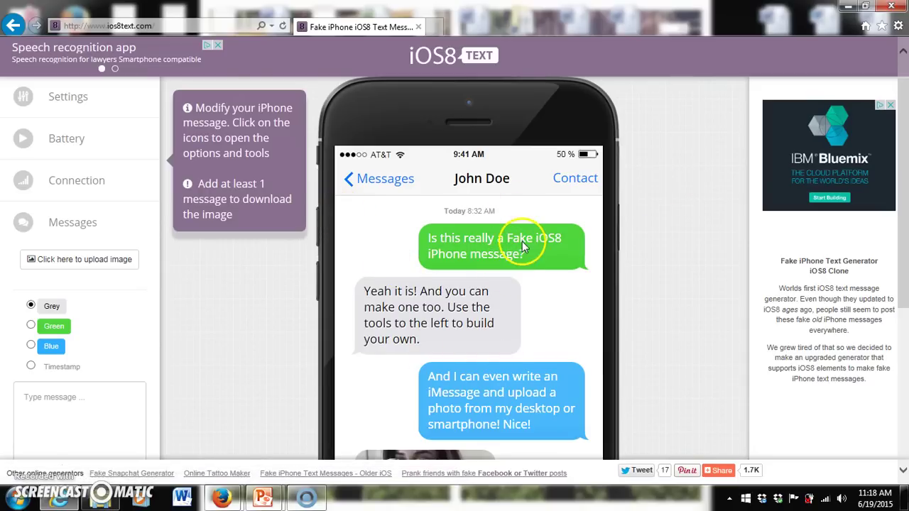
left_click_drag(905, 157, 905, 142)
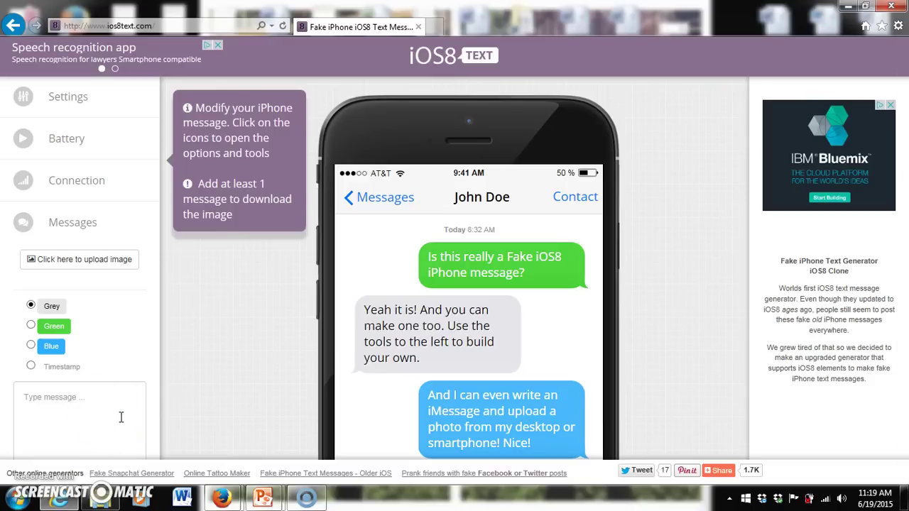
key("ctrl+minus")
key("ctrl+minus")
key("ctrl+minus")
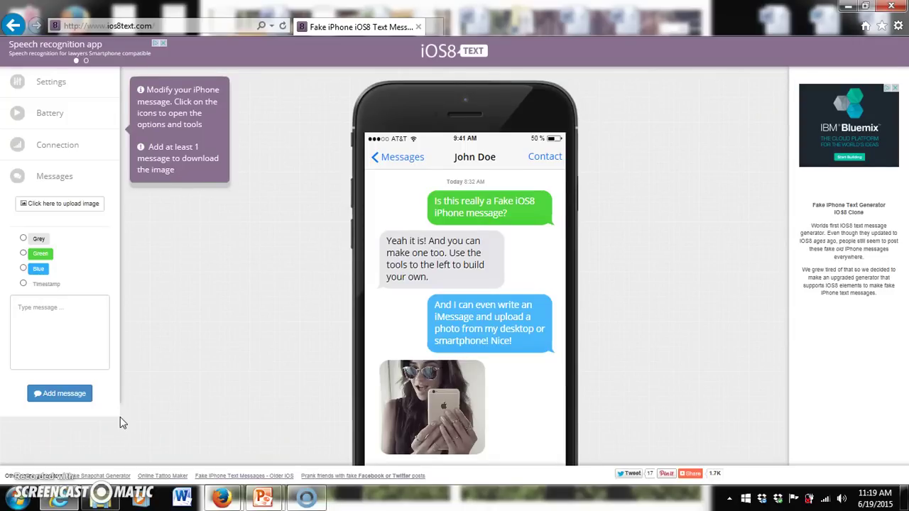
left_click(56, 403)
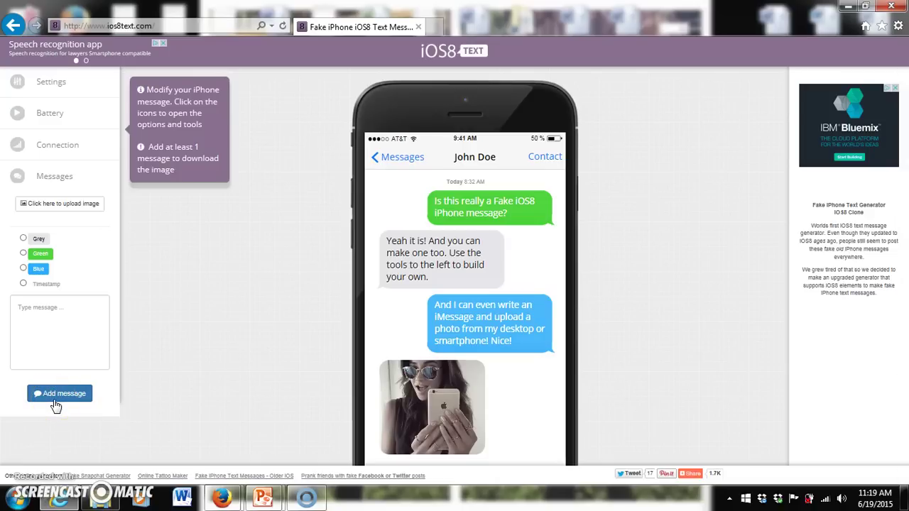
- In the phone settings, enter the contact's first name and set the operator to Verizon
left_click(80, 83)
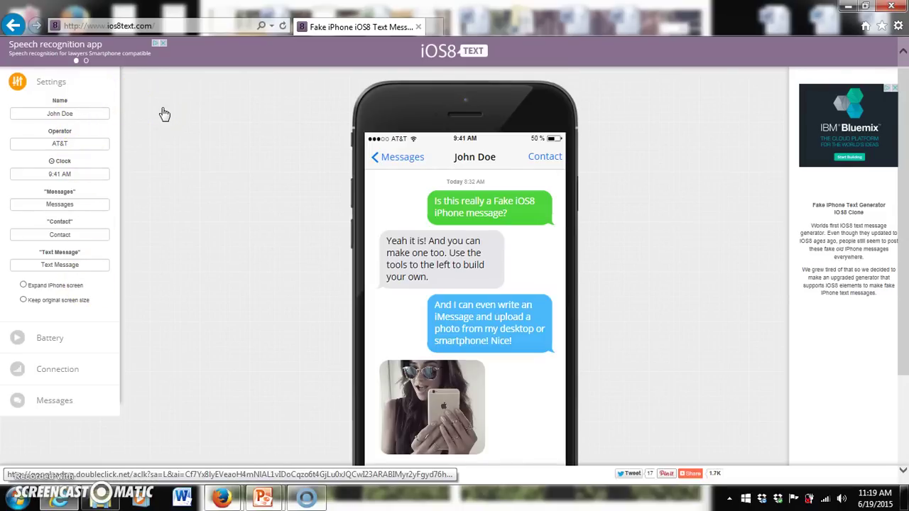
left_click(83, 114)
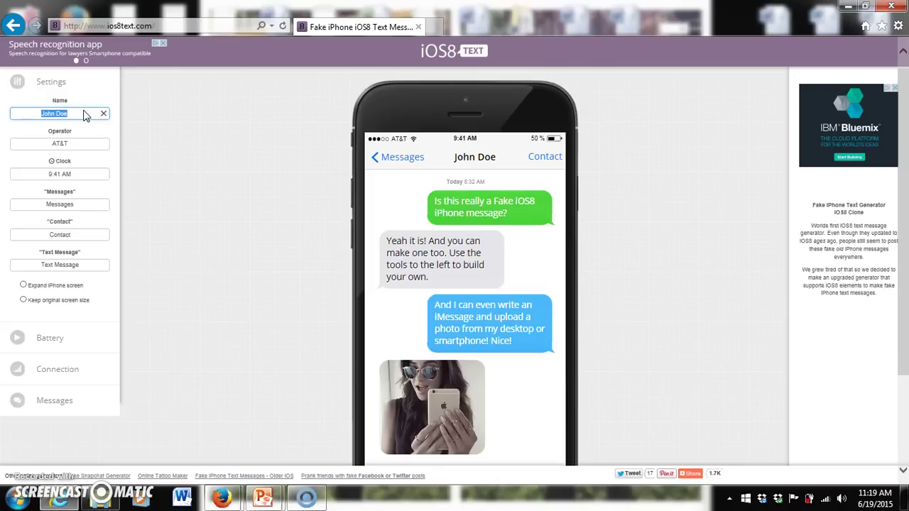
type("Mike")
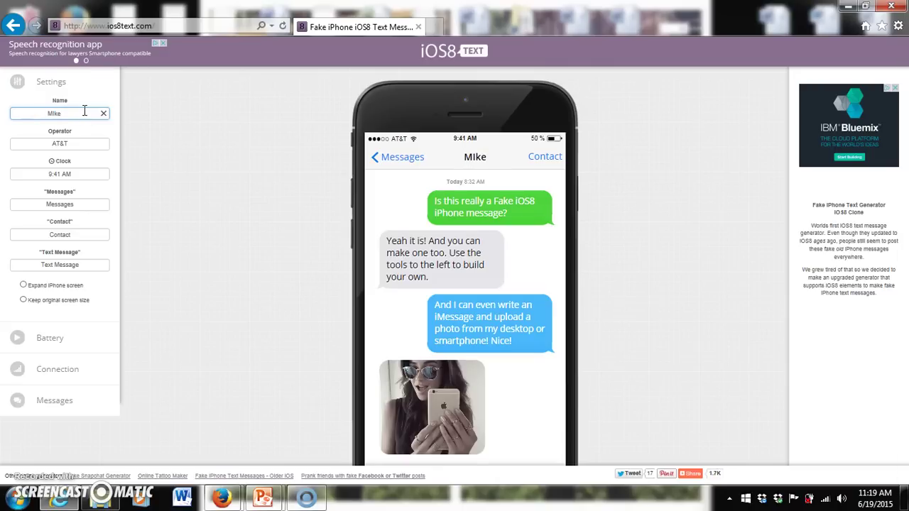
left_click(78, 143)
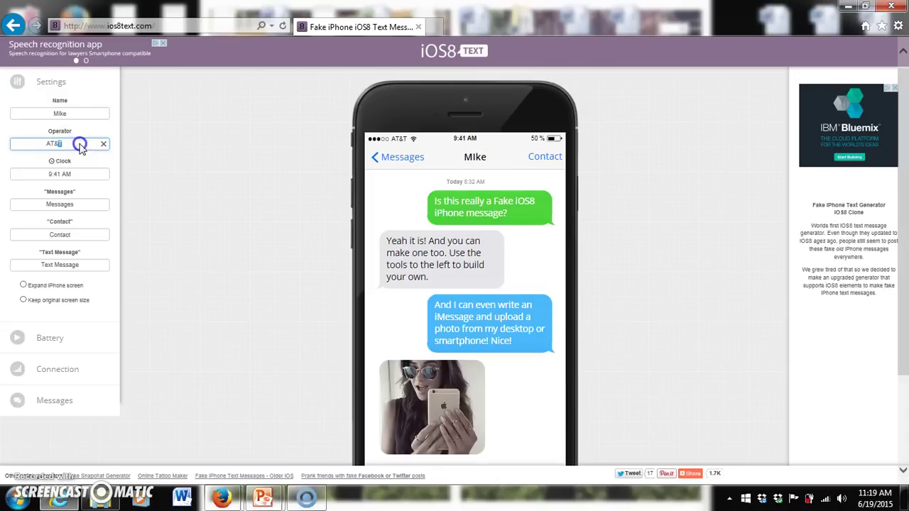
type("Verizon")
- Set the phone's clock to 2:00 PM
left_click(63, 172)
mouse_move(46, 175)
left_mouse_down()
mouse_move(58, 178)
mouse_move(41, 174)
left_mouse_up()
left_click(55, 175)
type("2:00")
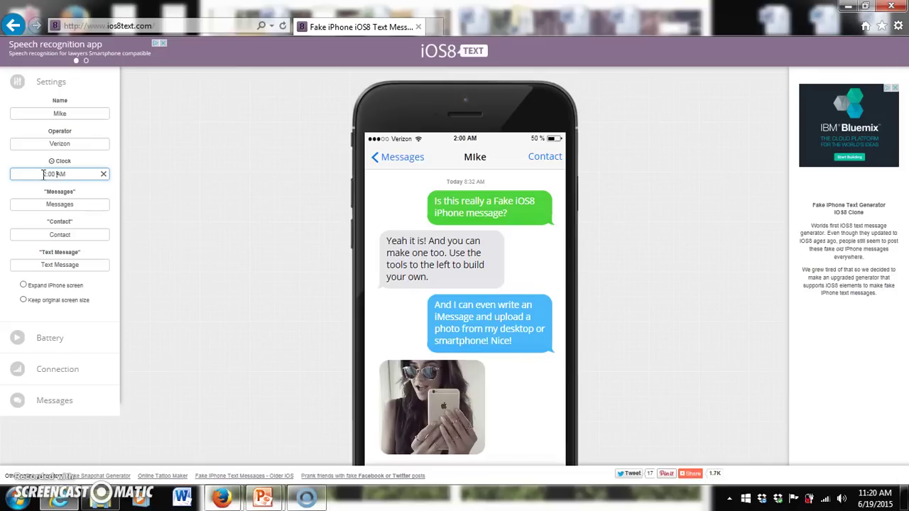
key("Right")
key("Delete")
type("P")
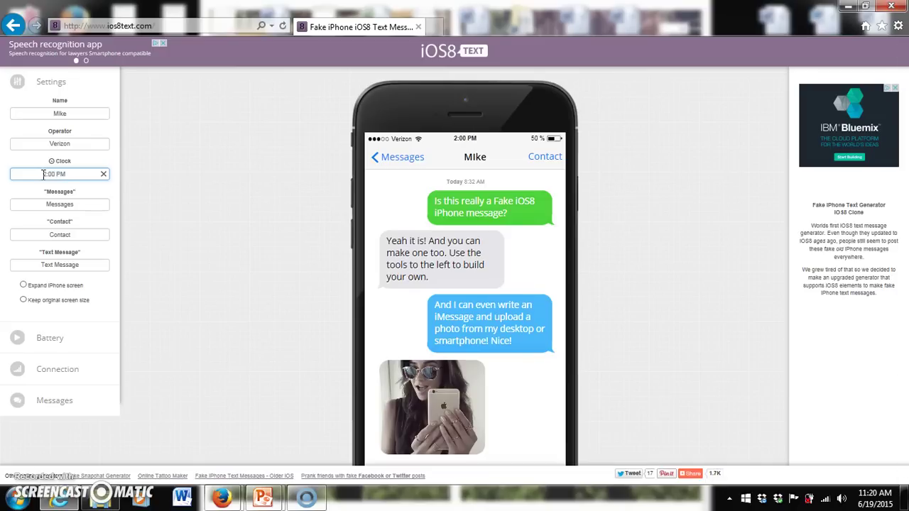
left_click(78, 204)
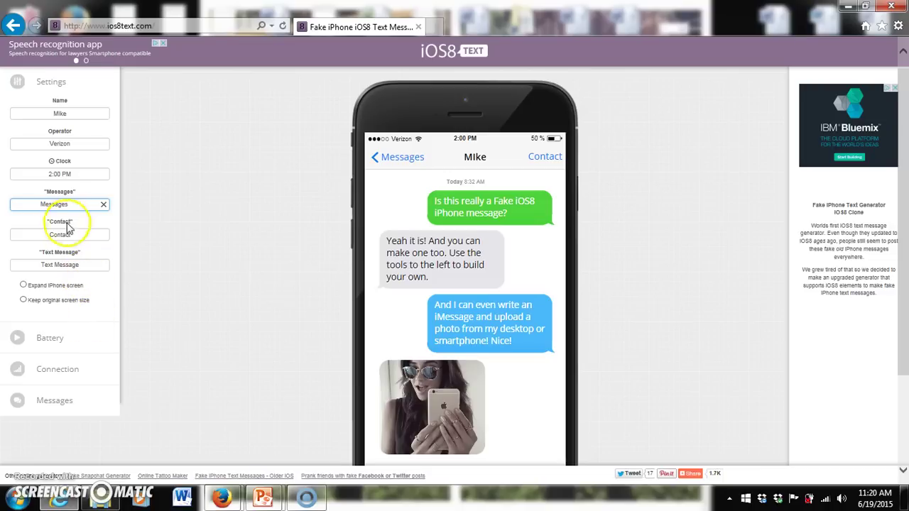
left_click(158, 154)
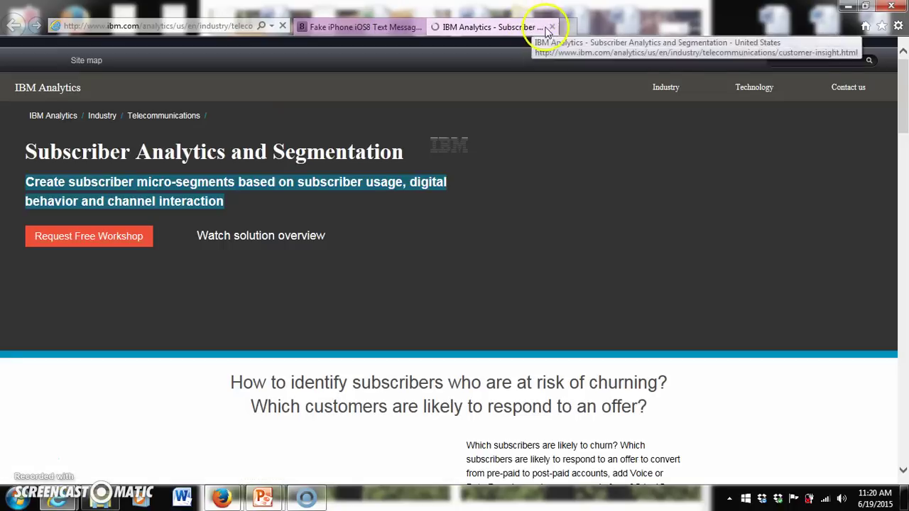
left_click(552, 27)
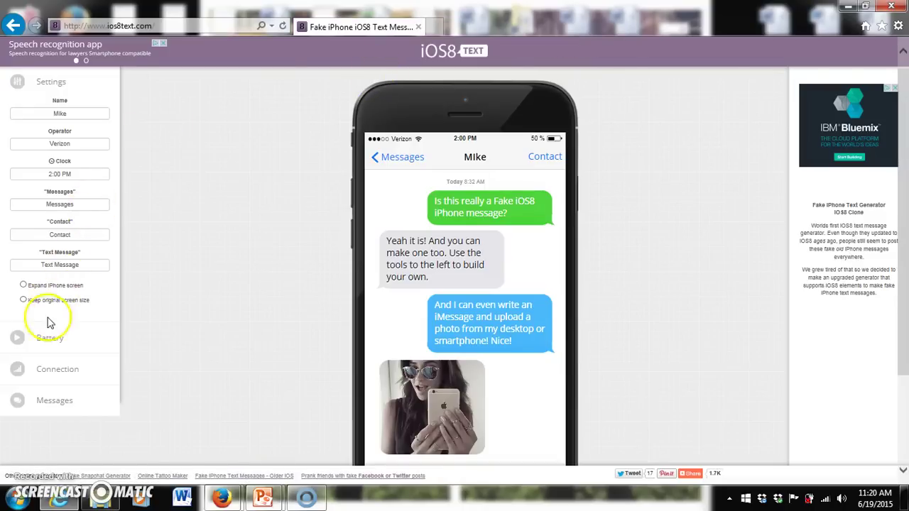
- Set the phone's battery level to 88% and its connection type to 4G
left_click(42, 341)
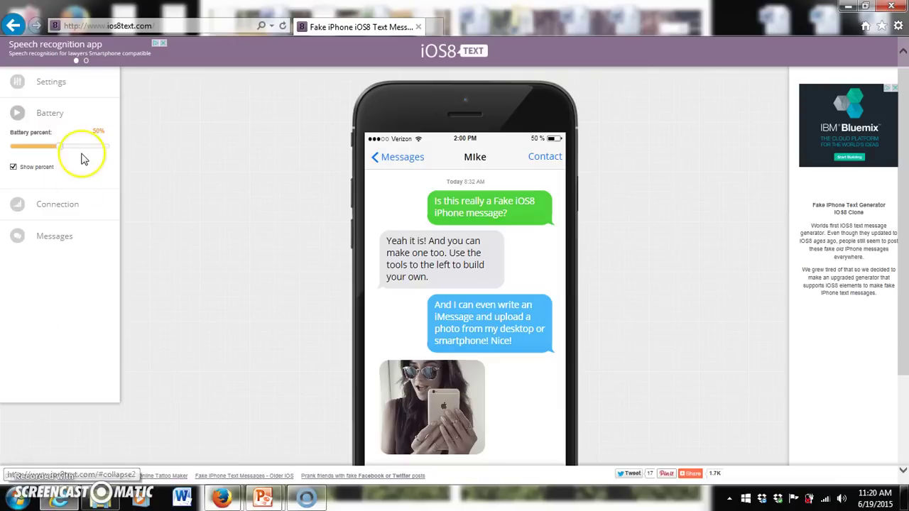
left_click_drag(71, 156, 99, 148)
left_click(46, 202)
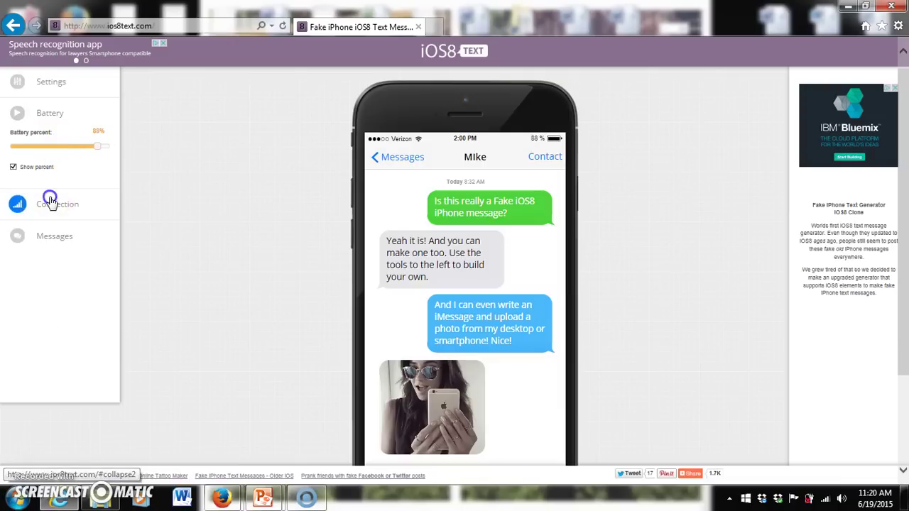
left_click(24, 216)
left_click(24, 202)
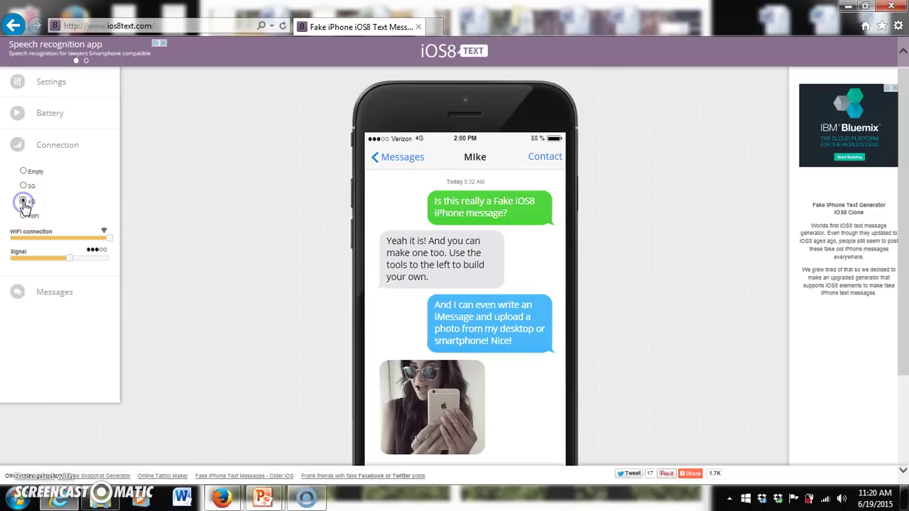
left_click(24, 185)
left_click(24, 202)
- Add a grey message reading "Hey Dude" to the conversation
left_click(61, 276)
left_click(61, 291)
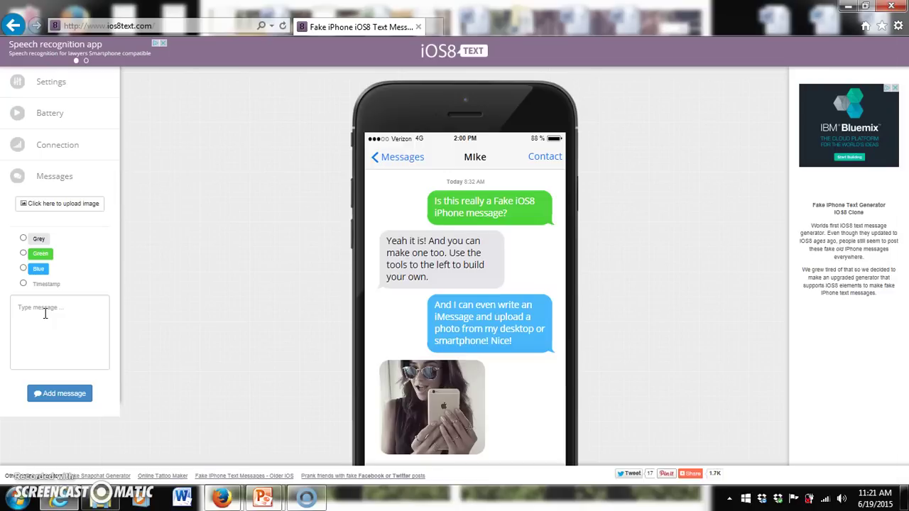
left_click(24, 241)
left_click(24, 240)
left_click(40, 252)
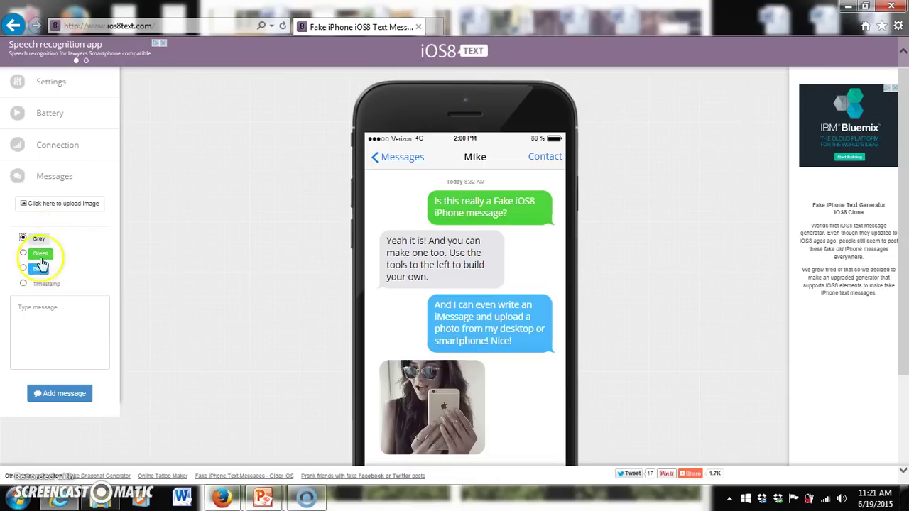
left_click(34, 306)
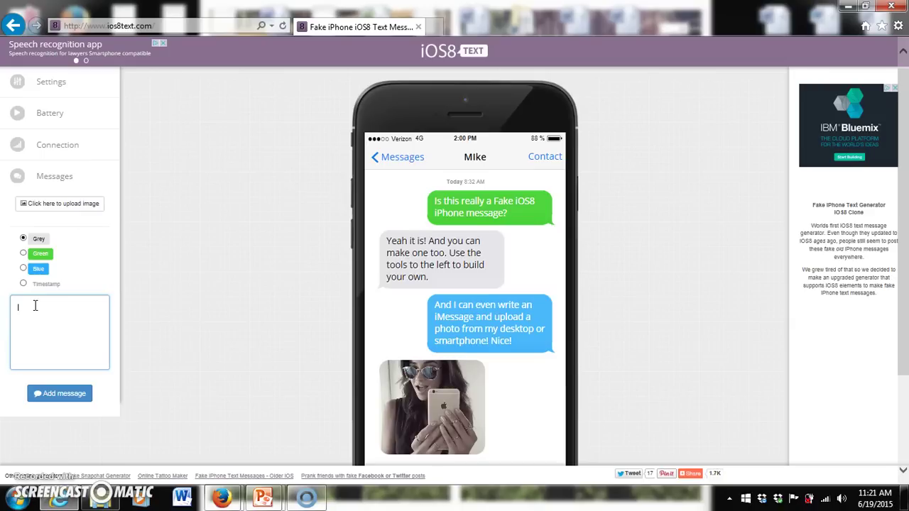
type("Hey Dude")
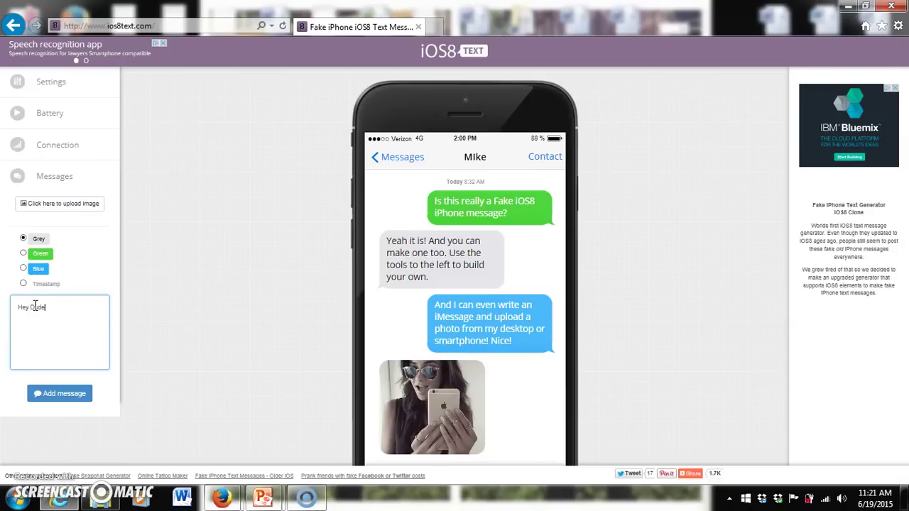
left_click(61, 395)
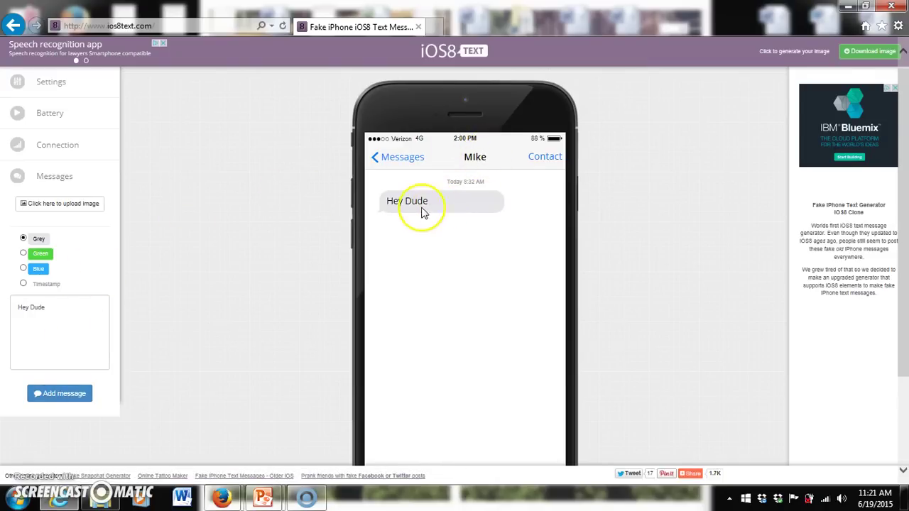
- Clear the previous message text and add a blue reply reading "What's up?"
double_click(71, 316)
left_click(70, 316)
key("BackSpace")
left_click(26, 270)
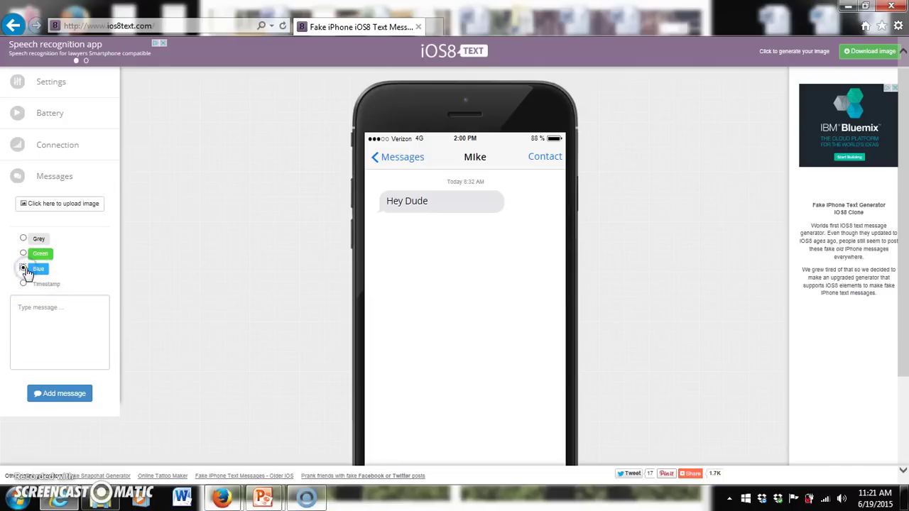
left_click(47, 306)
type("What's up")
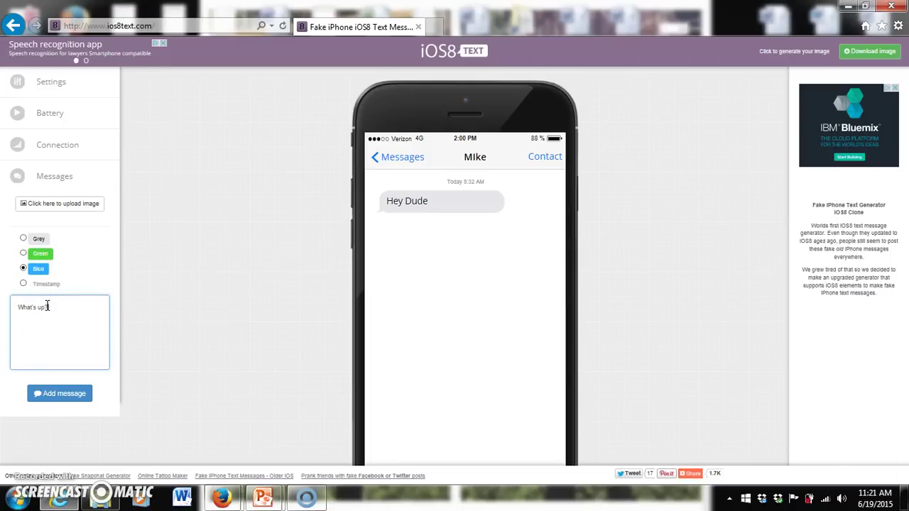
type("?")
left_click(45, 330)
left_click(55, 393)
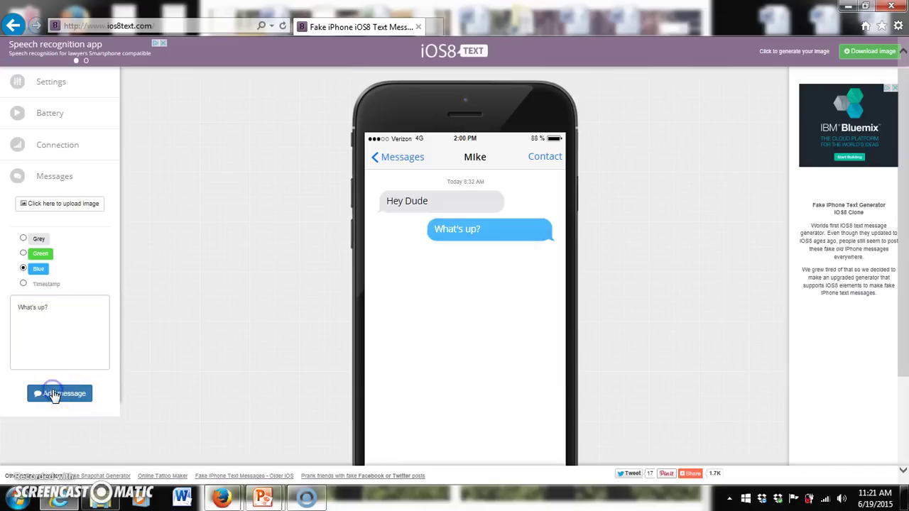
- Replace the message text and add a grey message reading "I NEED HELP WITH THIS PROBLEM!!!!"
triple_click(60, 321)
key("BackSpace")
left_click(24, 240)
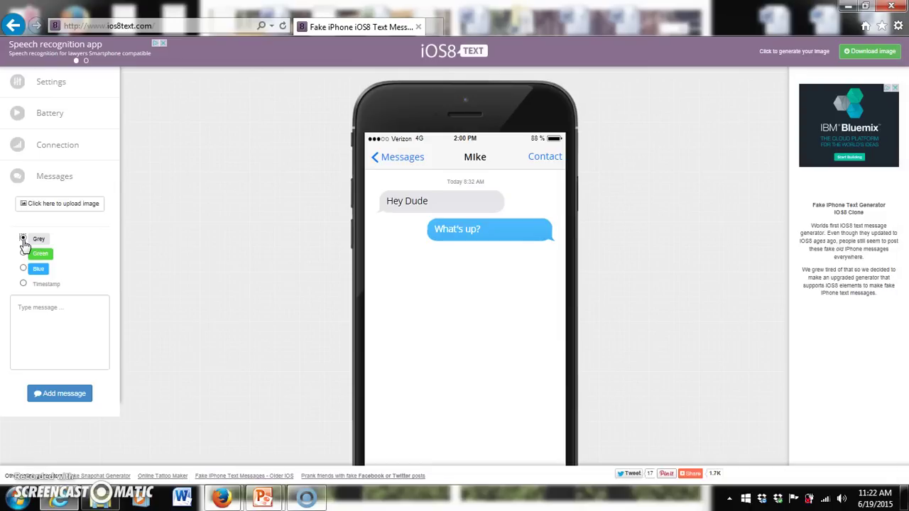
left_click(47, 308)
type("I NEED HELP WITH THIS PROBLEM!!!!")
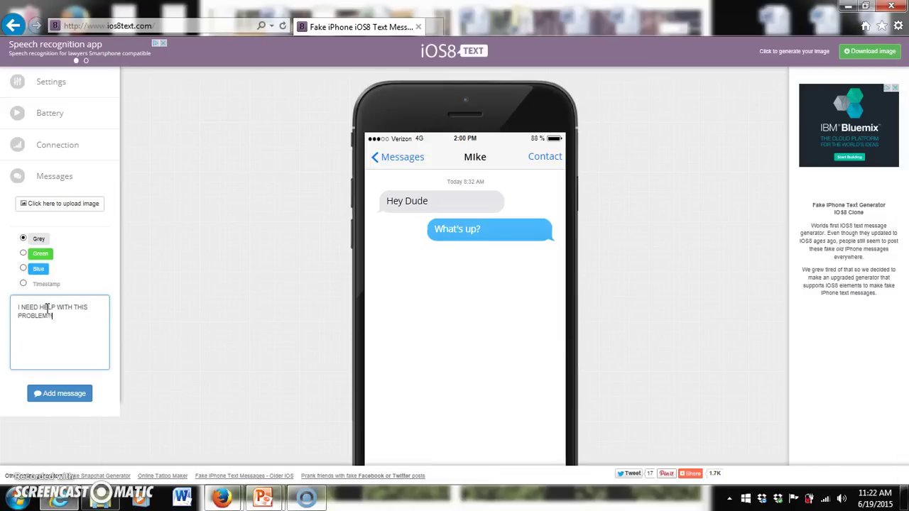
left_click(59, 393)
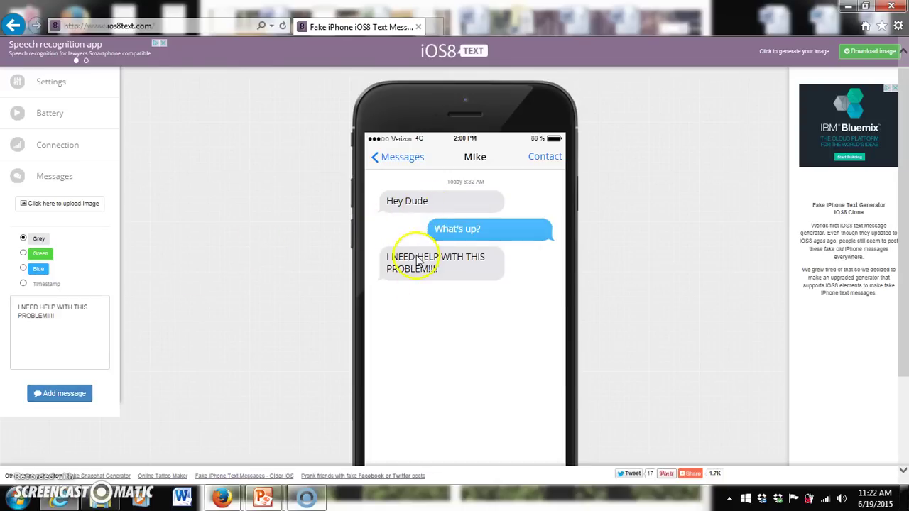
- Clear the previous message text and upload the Cylinder Problem image from the Desktop into the conversation as a grey message
mouse_move(470, 229)
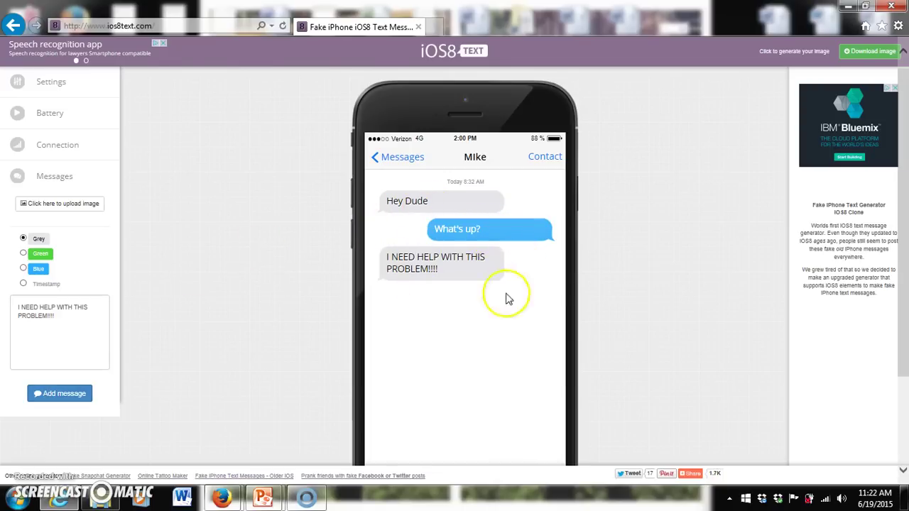
triple_click(85, 330)
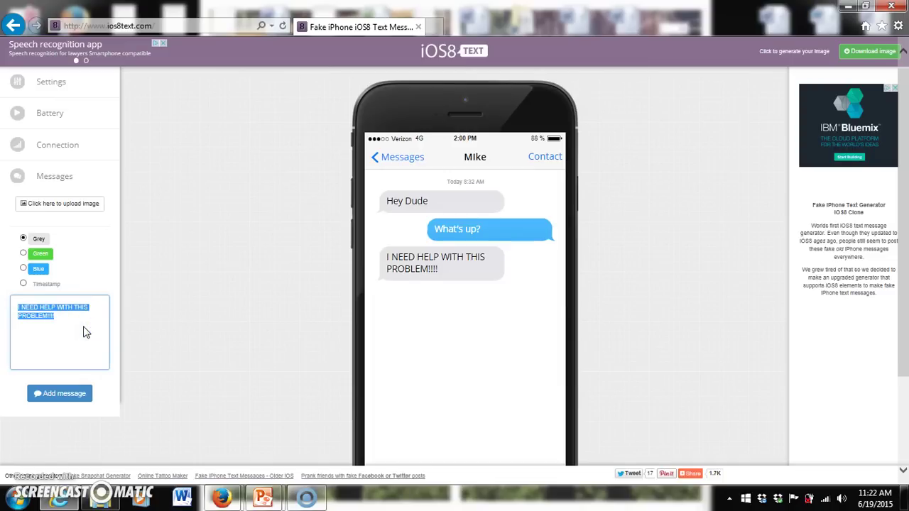
key("BackSpace")
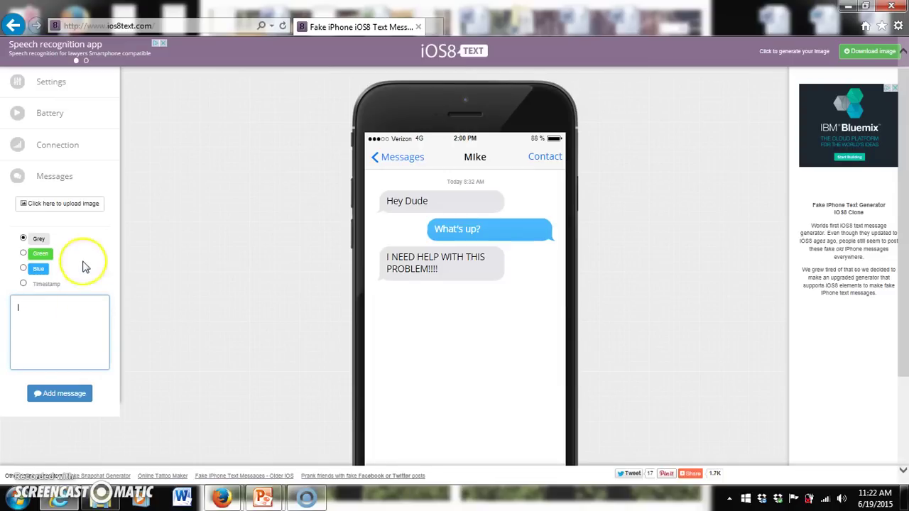
left_click(80, 213)
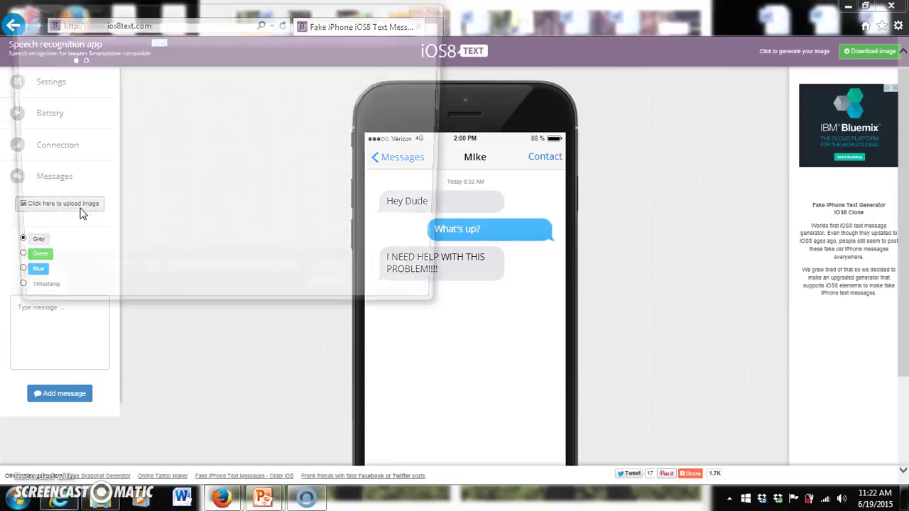
left_click_drag(442, 81, 442, 155)
left_click(203, 114)
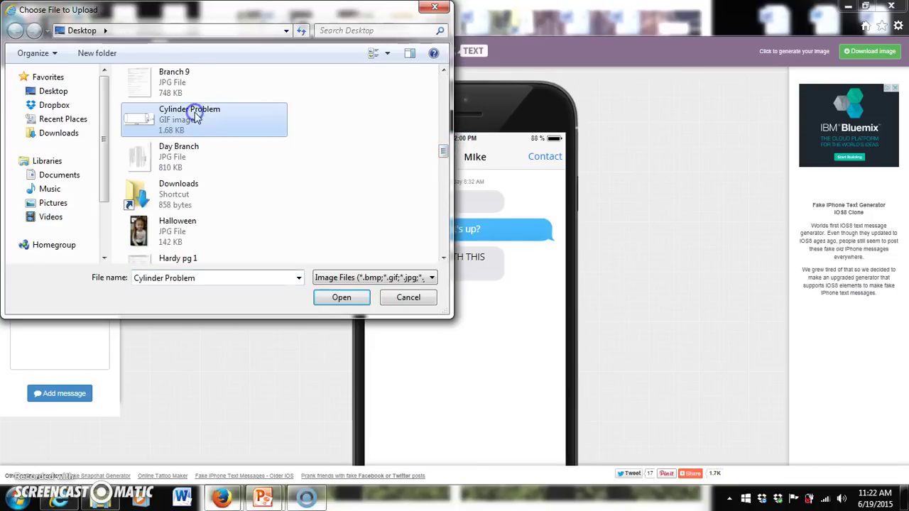
left_click(321, 298)
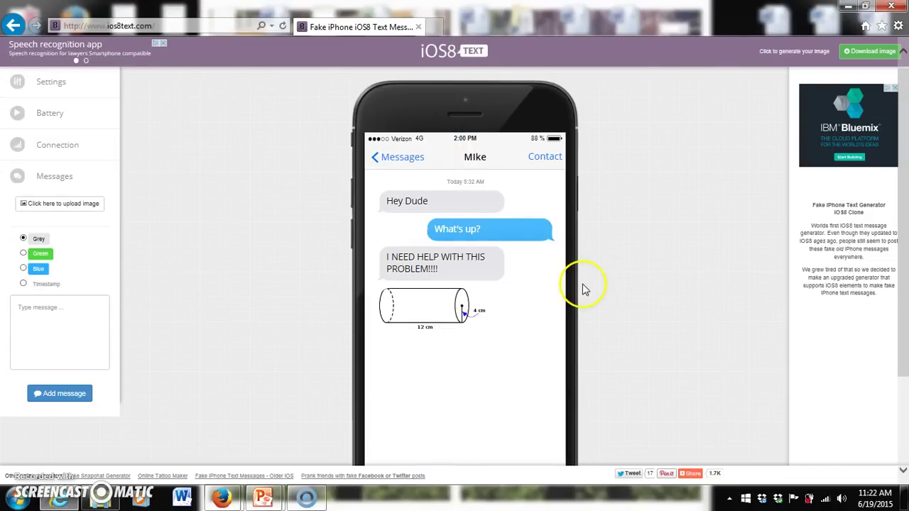
left_click_drag(905, 246, 907, 268)
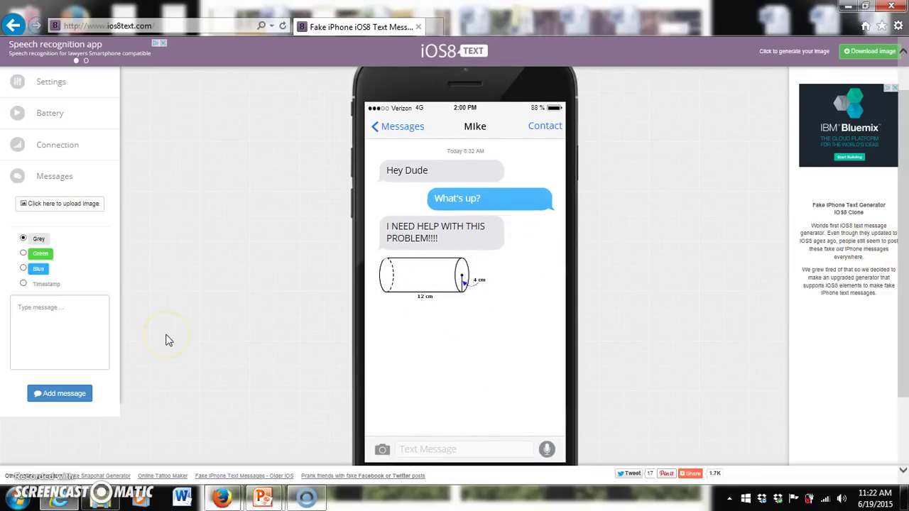
left_click(80, 336)
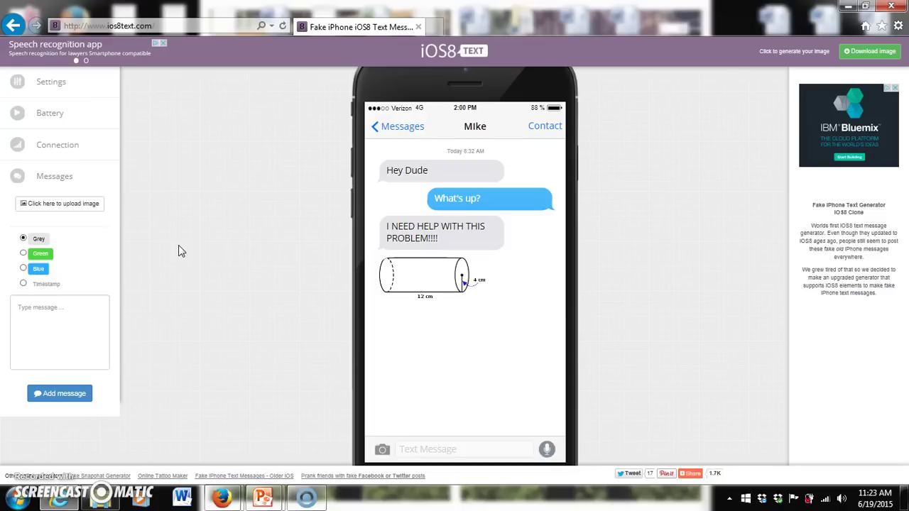
mouse_move(499, 233)
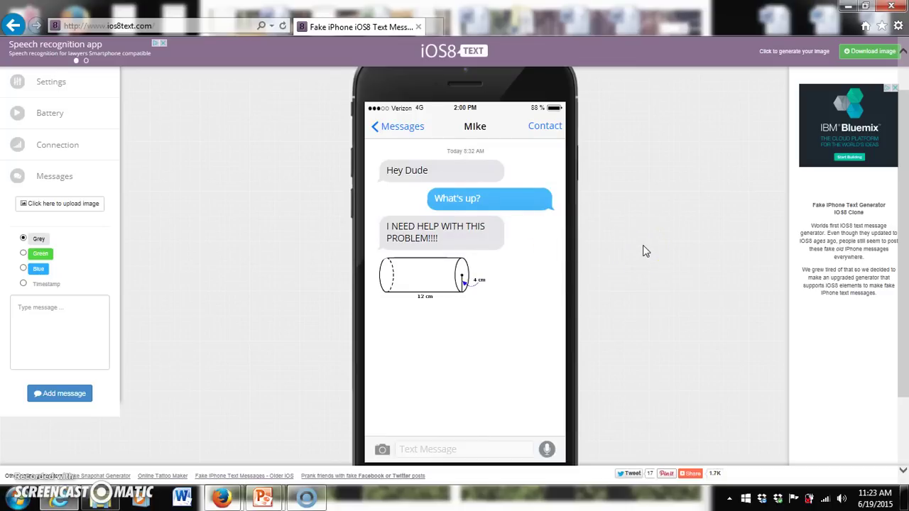
mouse_move(512, 250)
left_mouse_down()
mouse_move(451, 275)
mouse_move(560, 265)
left_mouse_up()
left_click_drag(905, 222, 907, 236)
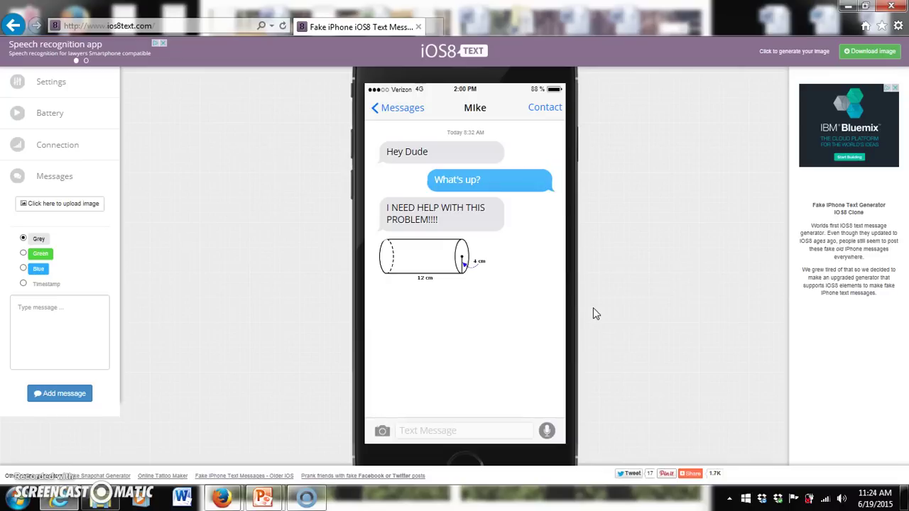
mouse_move(483, 176)
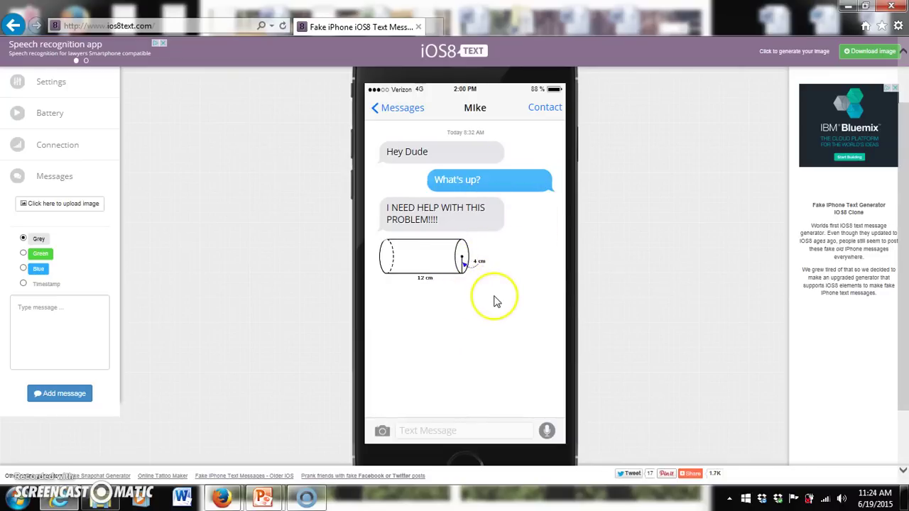
mouse_move(465, 268)
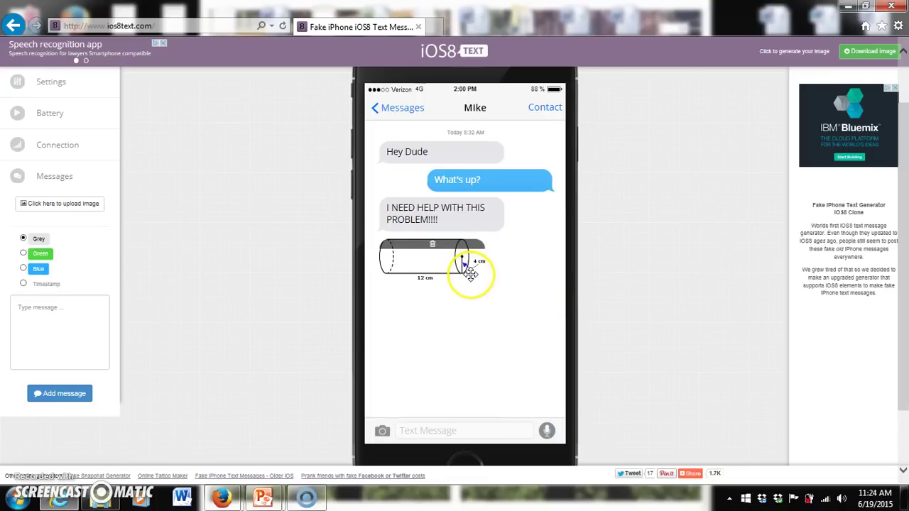